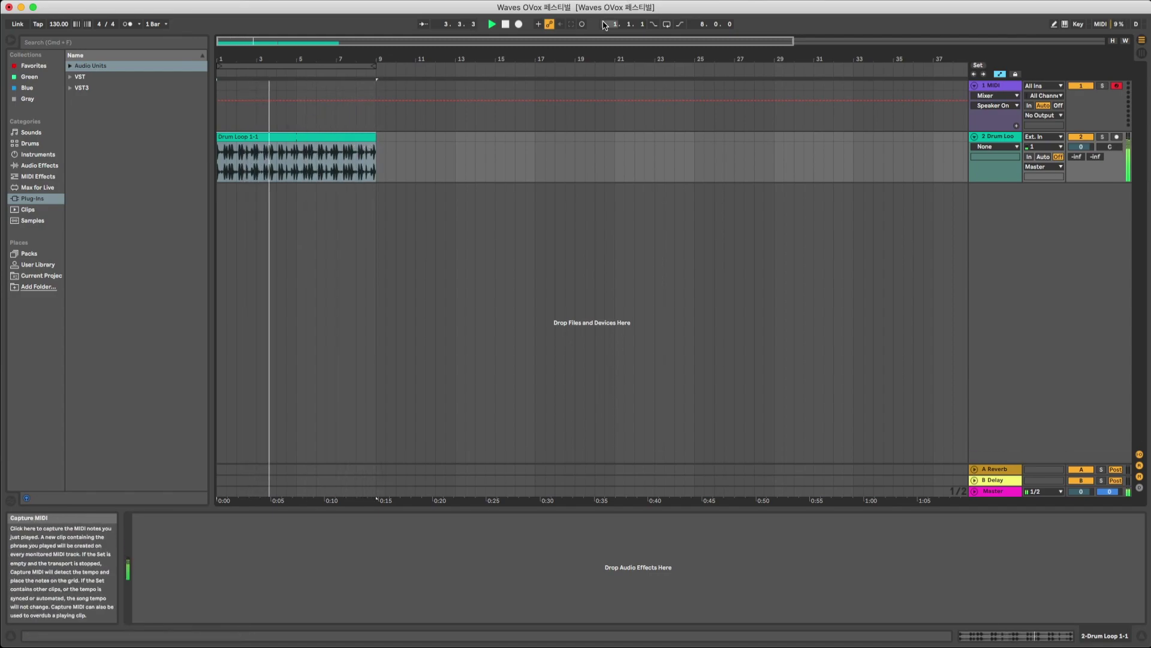
# Loop playback over the drum clip and load the Xfer Records Serum Audio Unit onto the MIDI track.
pyautogui.press('super+l')
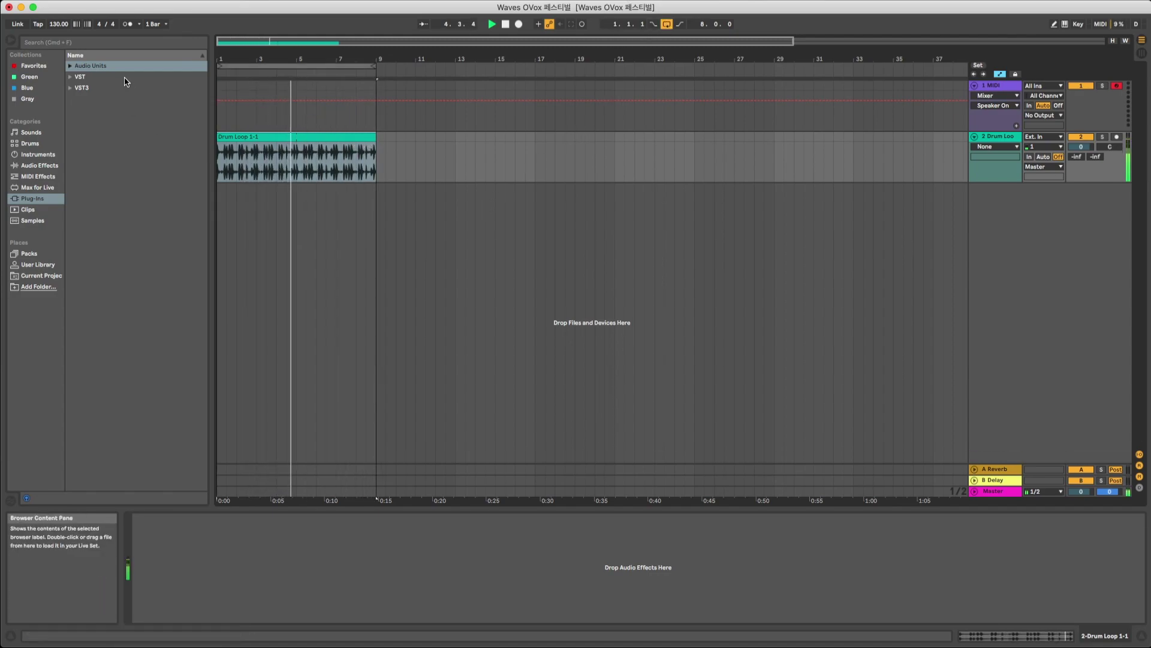
pyautogui.click(246, 93)
pyautogui.click(90, 66)
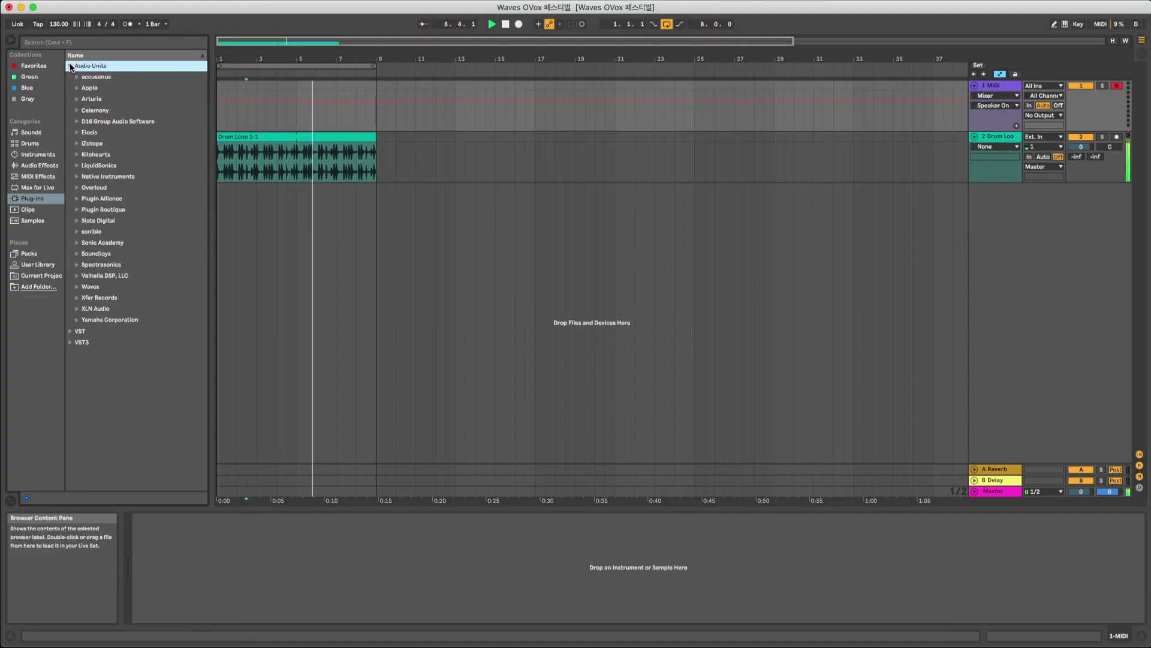
pyautogui.click(76, 298)
pyautogui.doubleClick(102, 308)
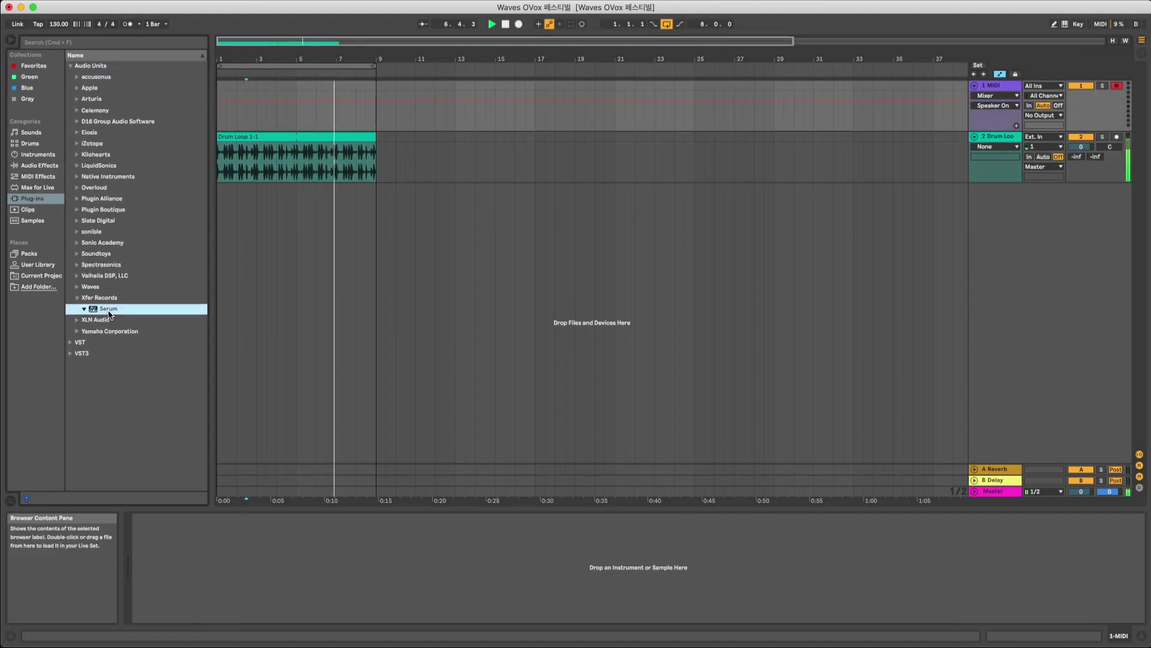
# Load the user preset ARP - Insomnia in Serum and close the plug-in window.
pyautogui.click(393, 74)
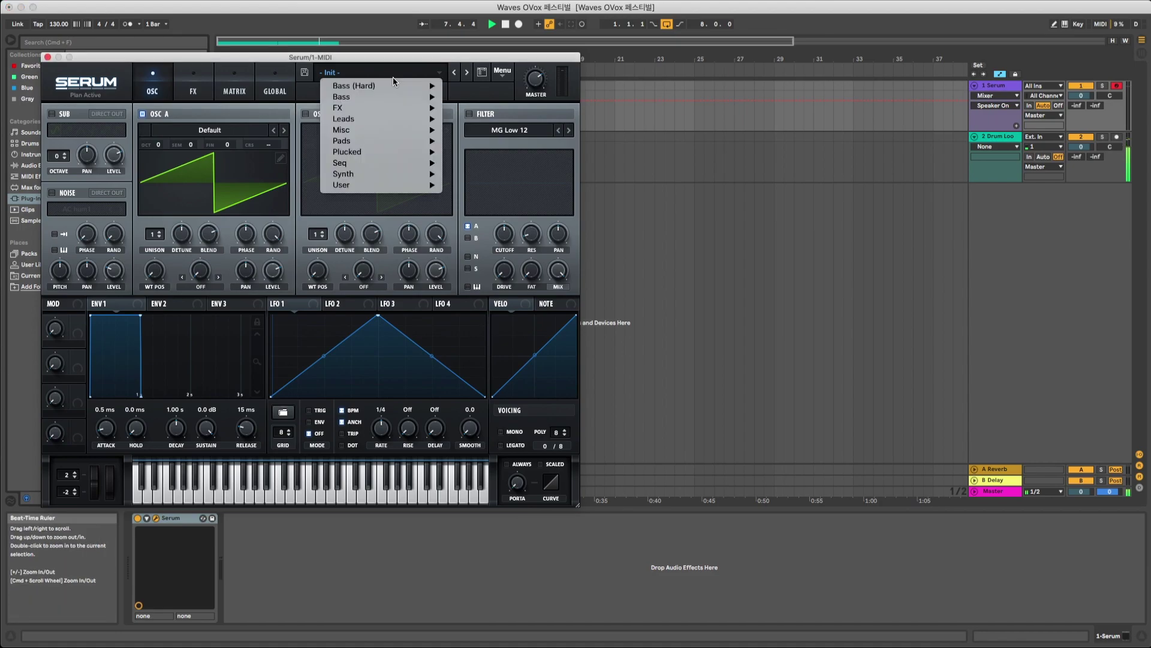
pyautogui.moveTo(371, 154)
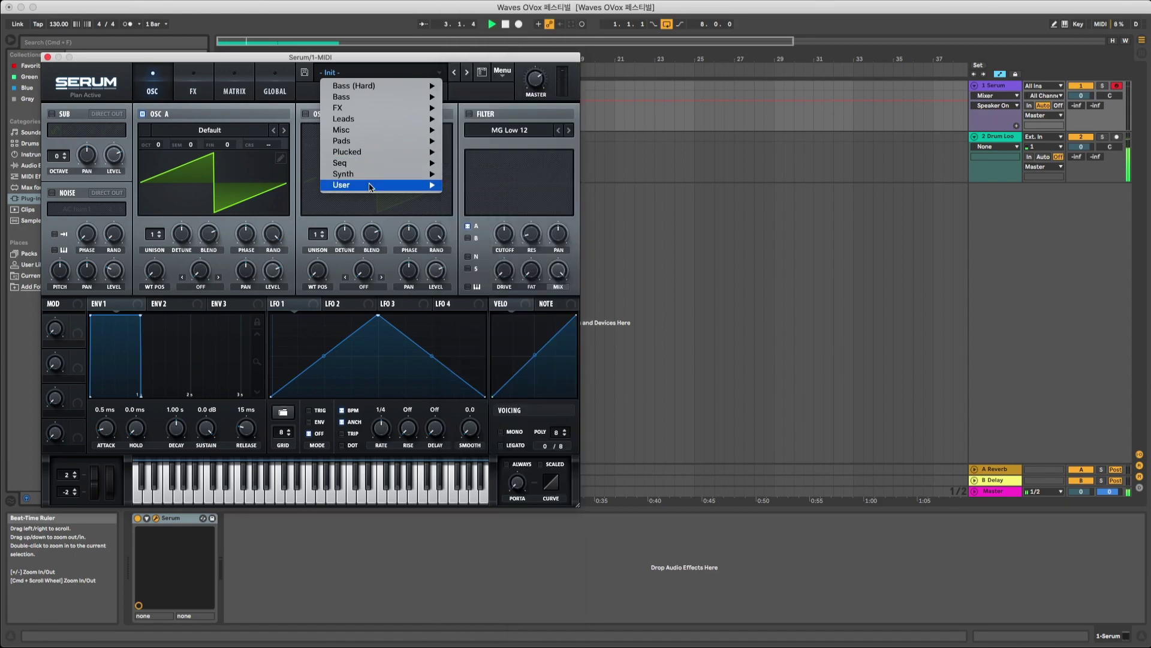
pyautogui.moveTo(371, 187)
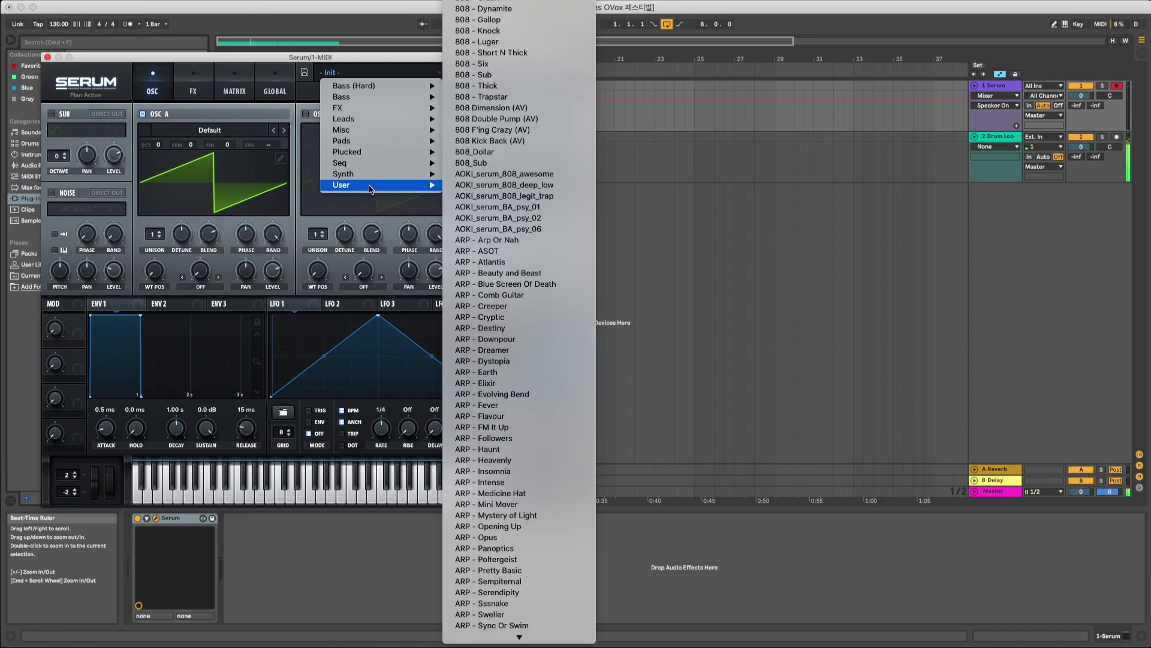
pyautogui.click(507, 471)
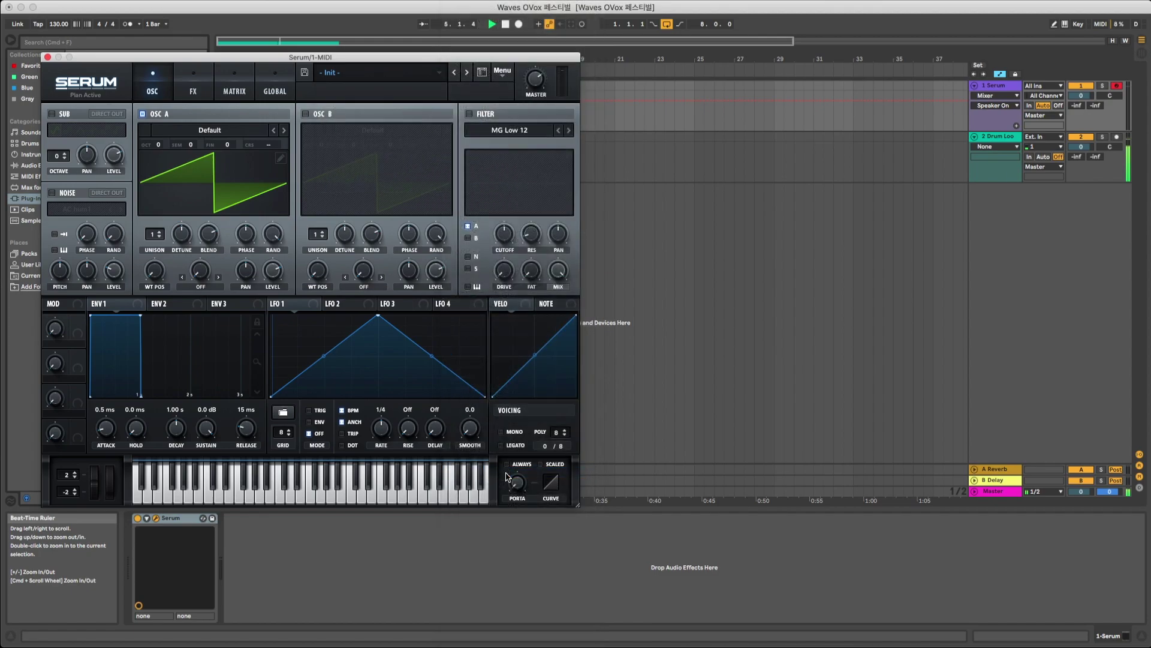
pyautogui.moveTo(286, 60); pyautogui.dragTo(532, 60)
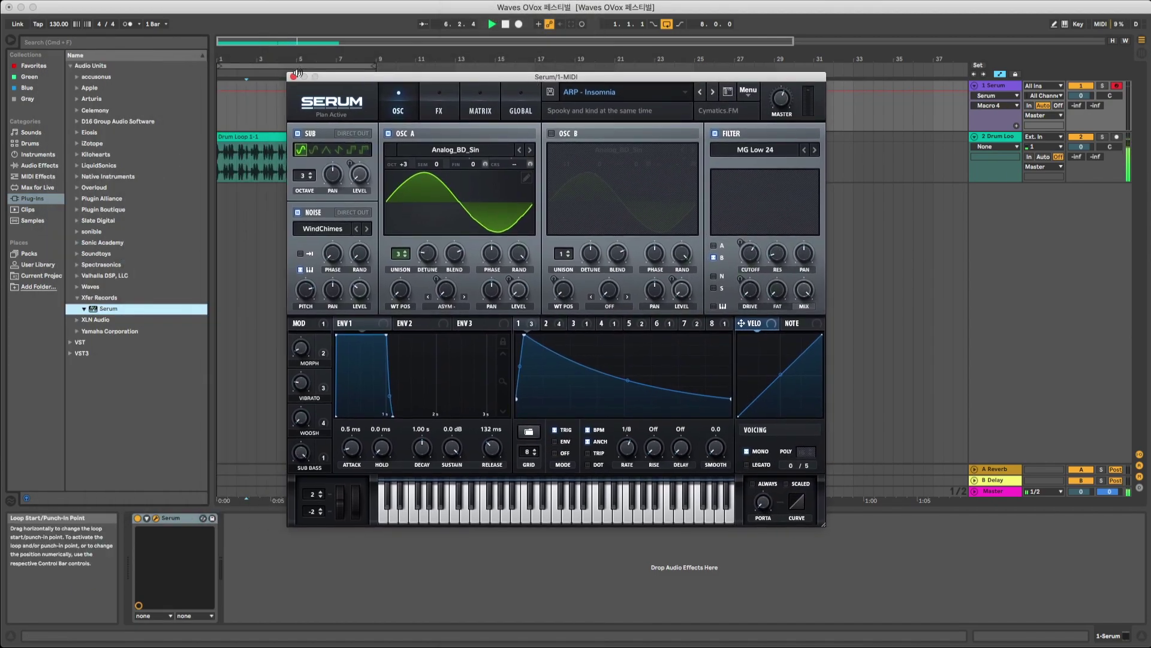
pyautogui.click(287, 57)
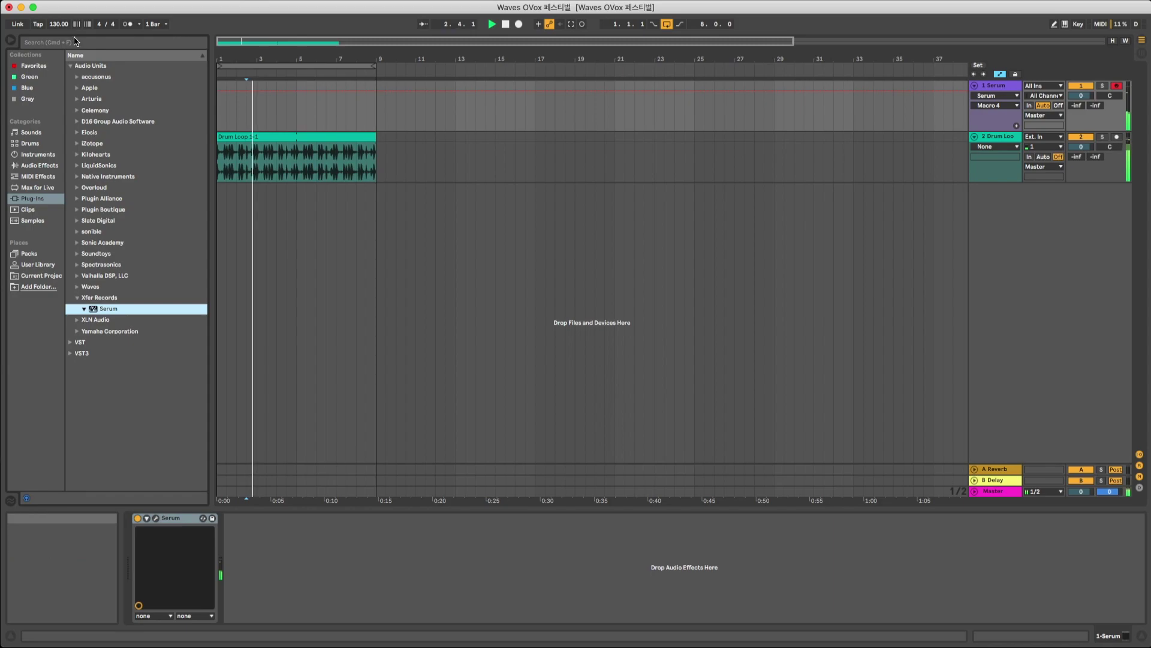
# Set the tempo to 110 BPM and record a MIDI clip on the Serum track, trimmed to bars 1 to 5.
pyautogui.moveTo(58, 24); pyautogui.dragTo(58, 38)
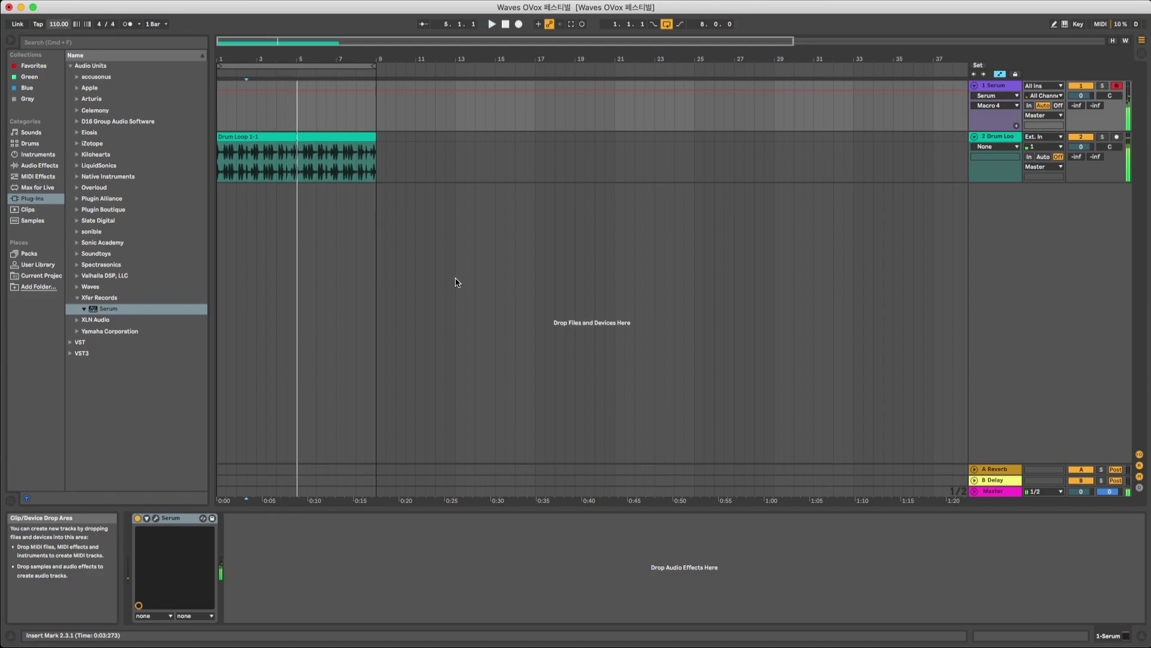
pyautogui.click(505, 26)
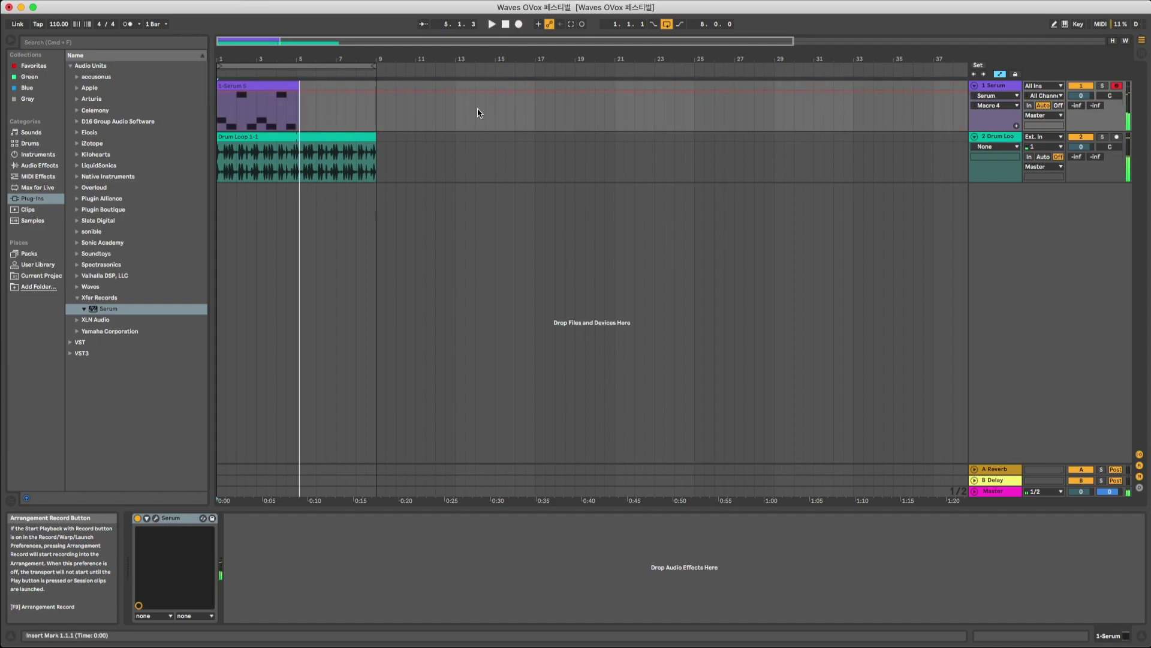
pyautogui.press('space')
pyautogui.click(298, 109)
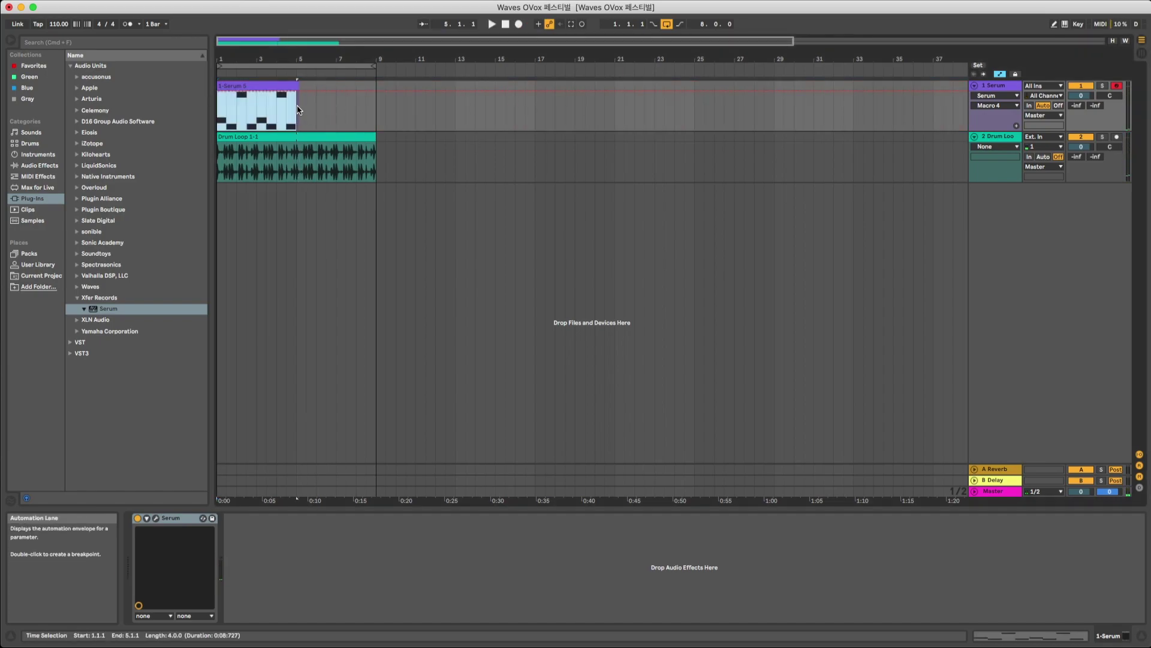
pyautogui.moveTo(298, 112); pyautogui.dragTo(328, 87)
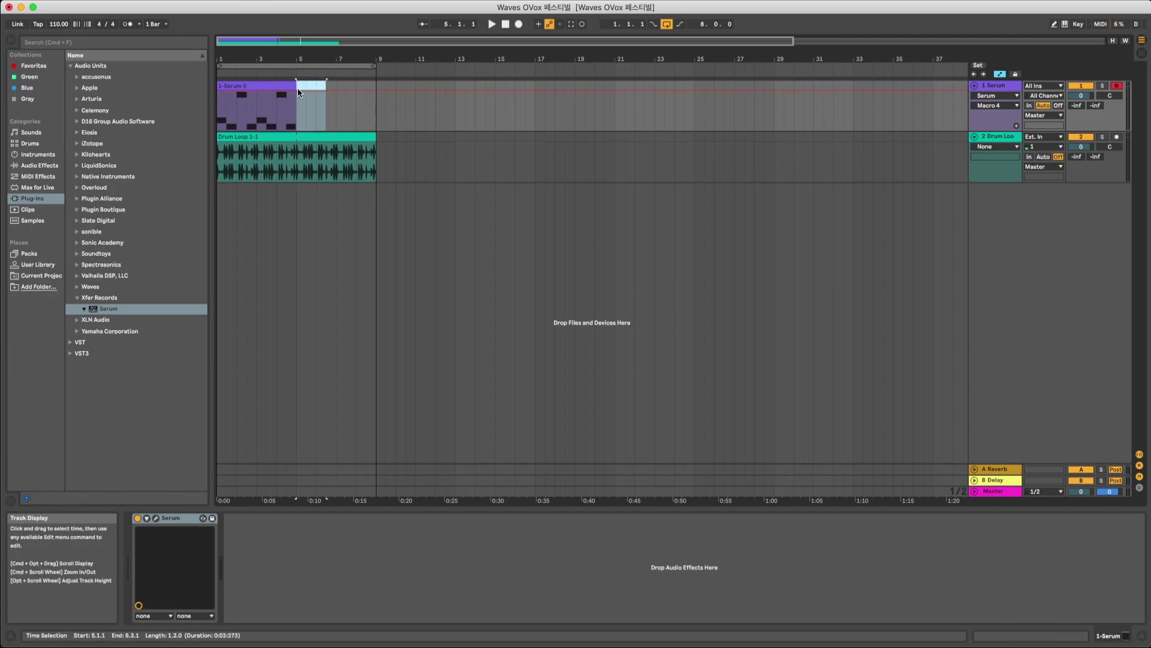
# Open the recorded Serum clip in an enlarged note editor and quantize all its notes.
pyautogui.doubleClick(258, 86)
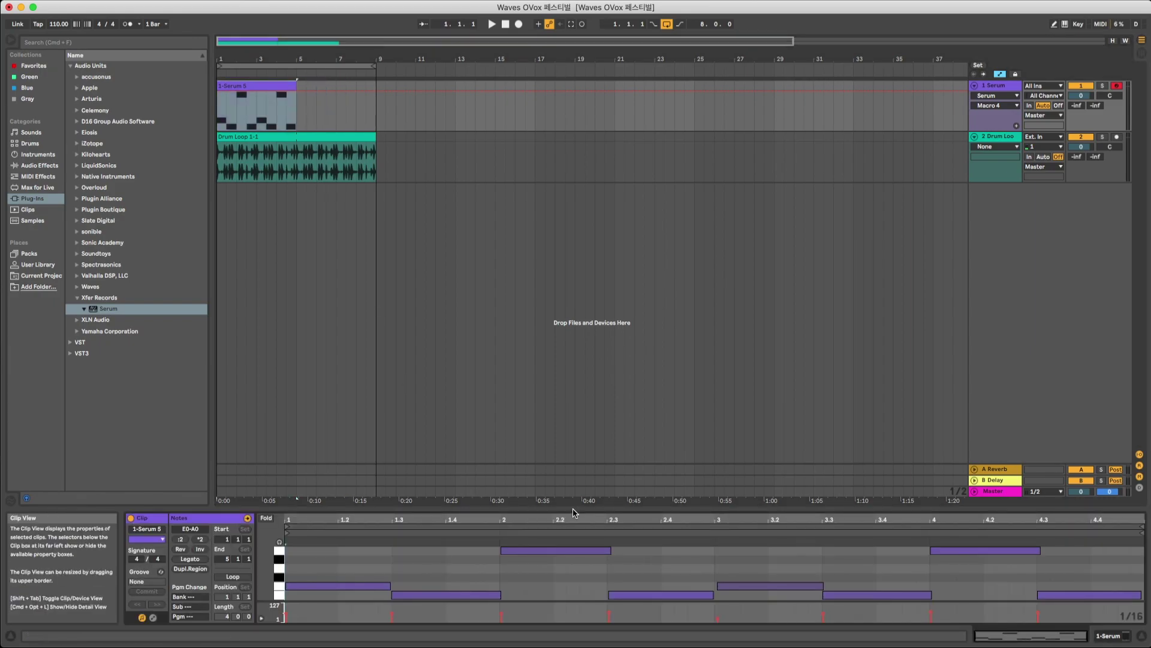
pyautogui.moveTo(573, 509); pyautogui.dragTo(574, 423)
pyautogui.click(565, 535)
pyautogui.rightClick(564, 535)
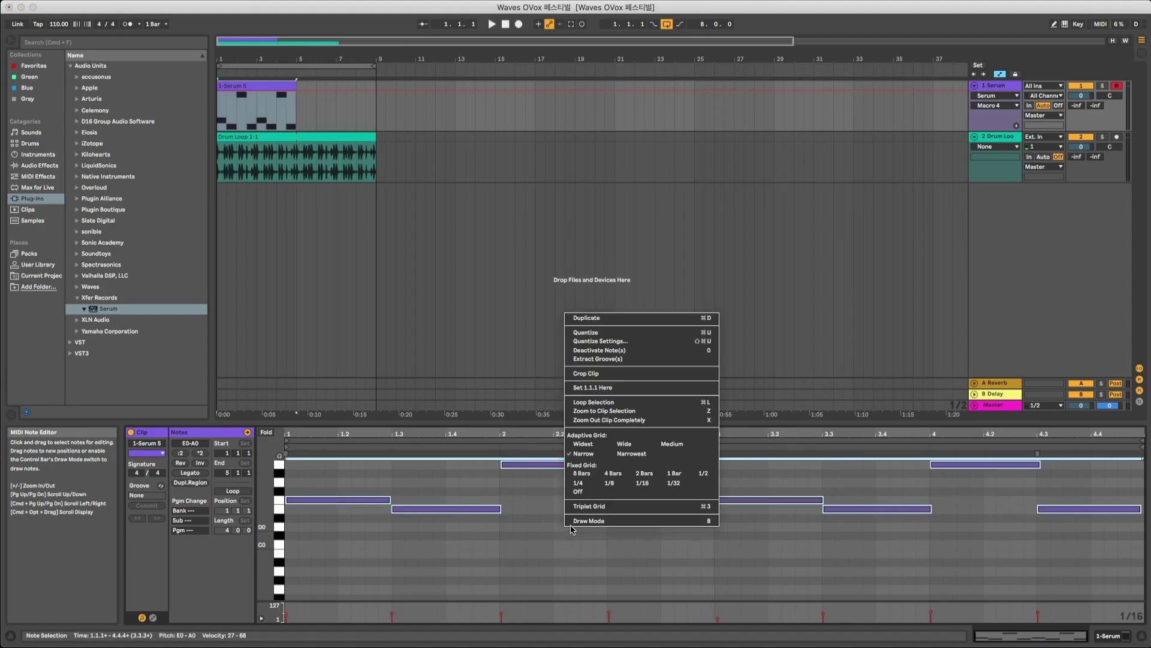
pyautogui.click(599, 333)
pyautogui.click(527, 521)
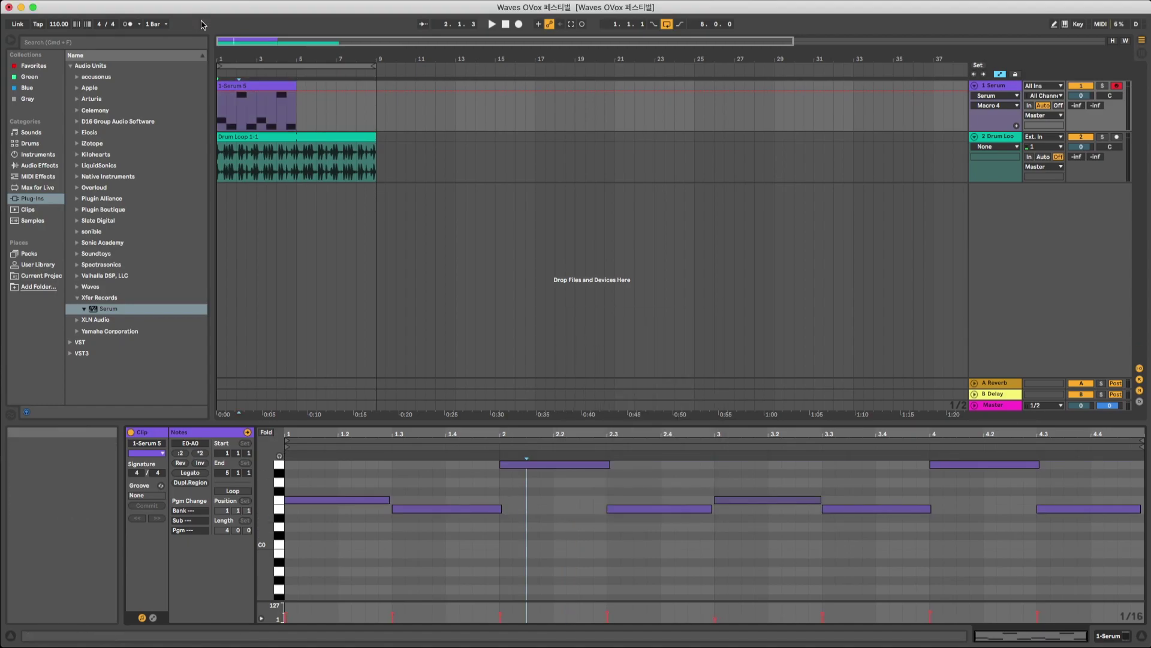
# Turn on looping for the Serum clip, extend it to bar 17 and loop playback over its 16 bars.
pyautogui.click(271, 86)
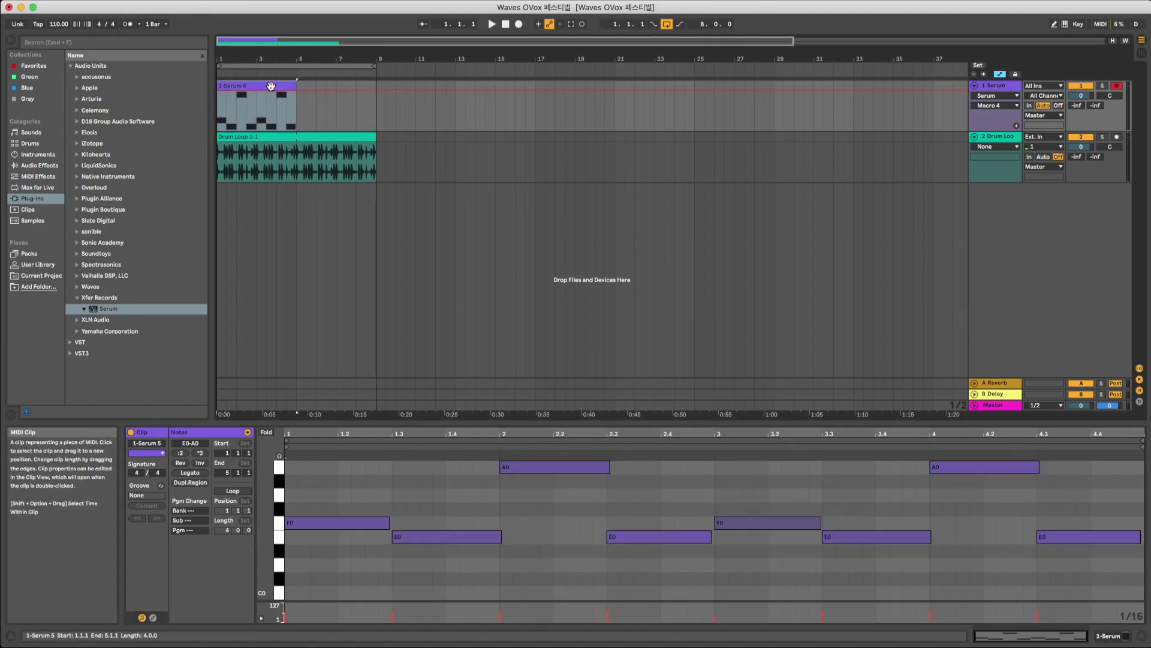
pyautogui.click(233, 490)
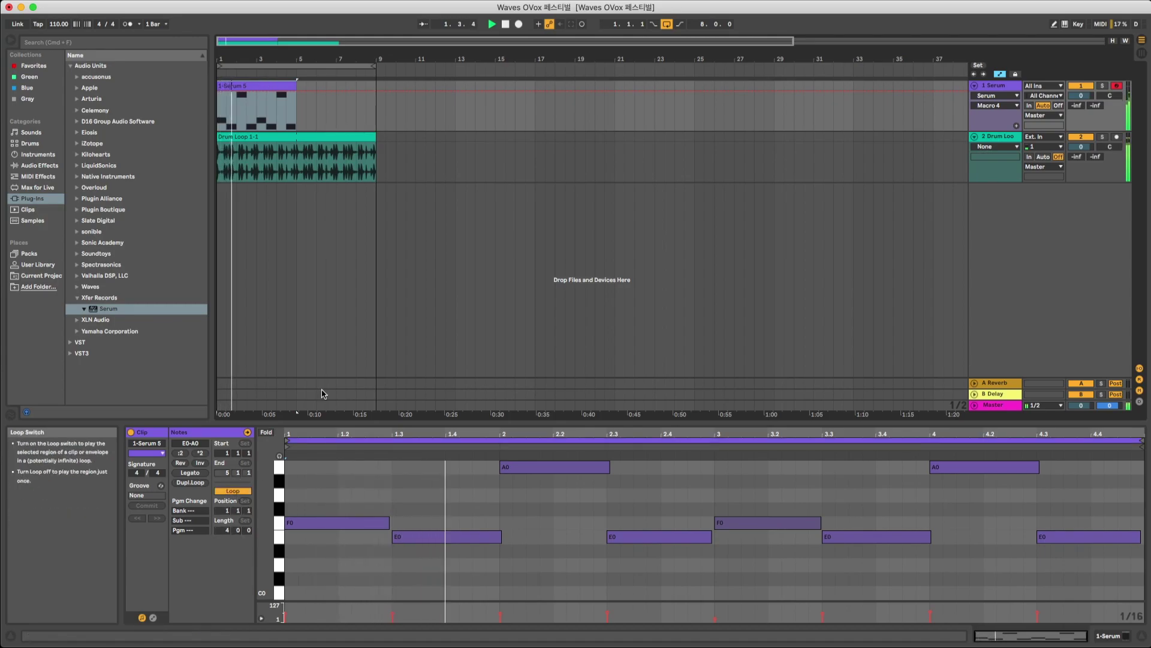
pyautogui.moveTo(304, 76); pyautogui.dragTo(376, 77)
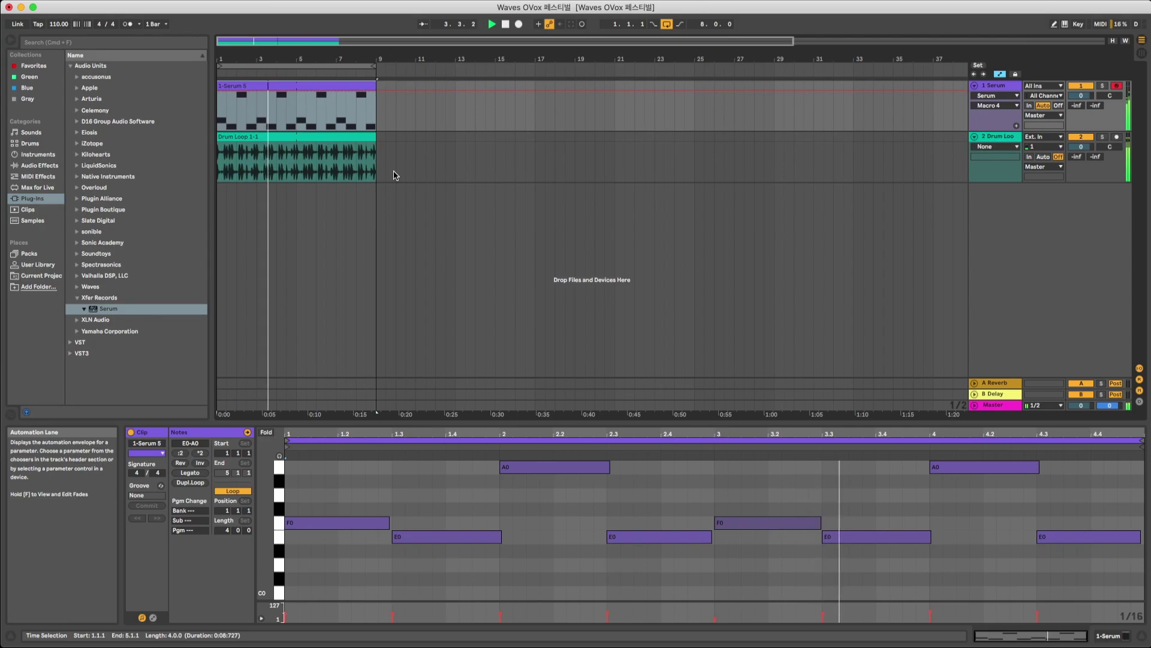
pyautogui.moveTo(376, 87); pyautogui.dragTo(532, 93)
pyautogui.press('super+l')
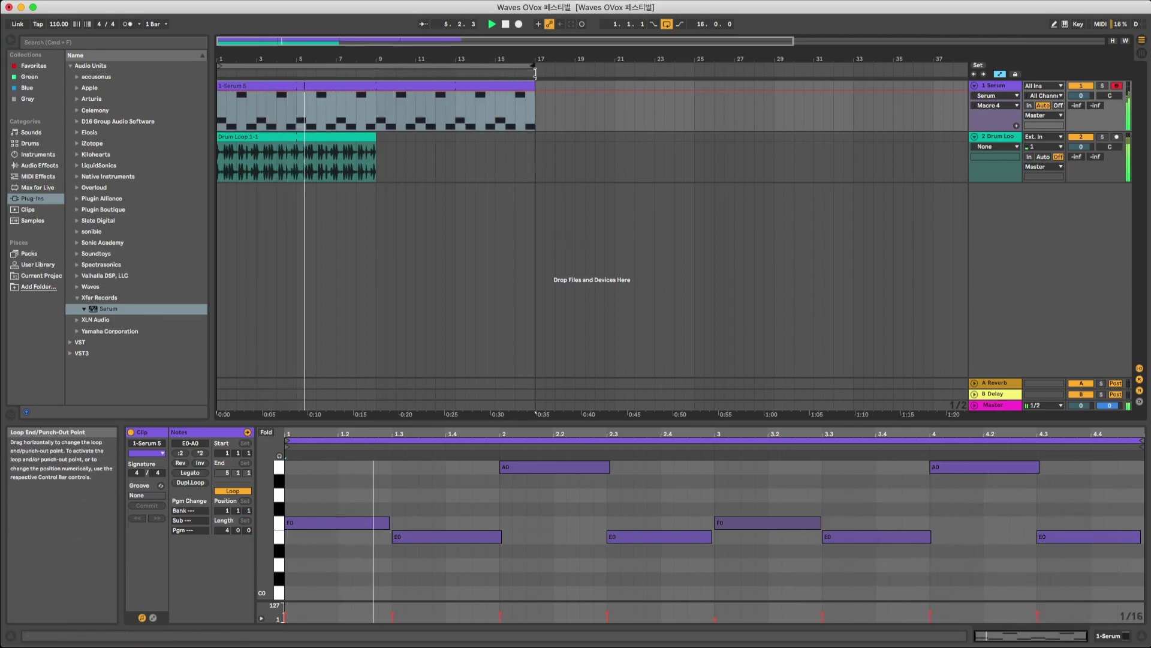
# Add Drum Loop 1-2.wav from the Drums folder on a new track, spanning bars 9 to 17.
pyautogui.click(203, 625)
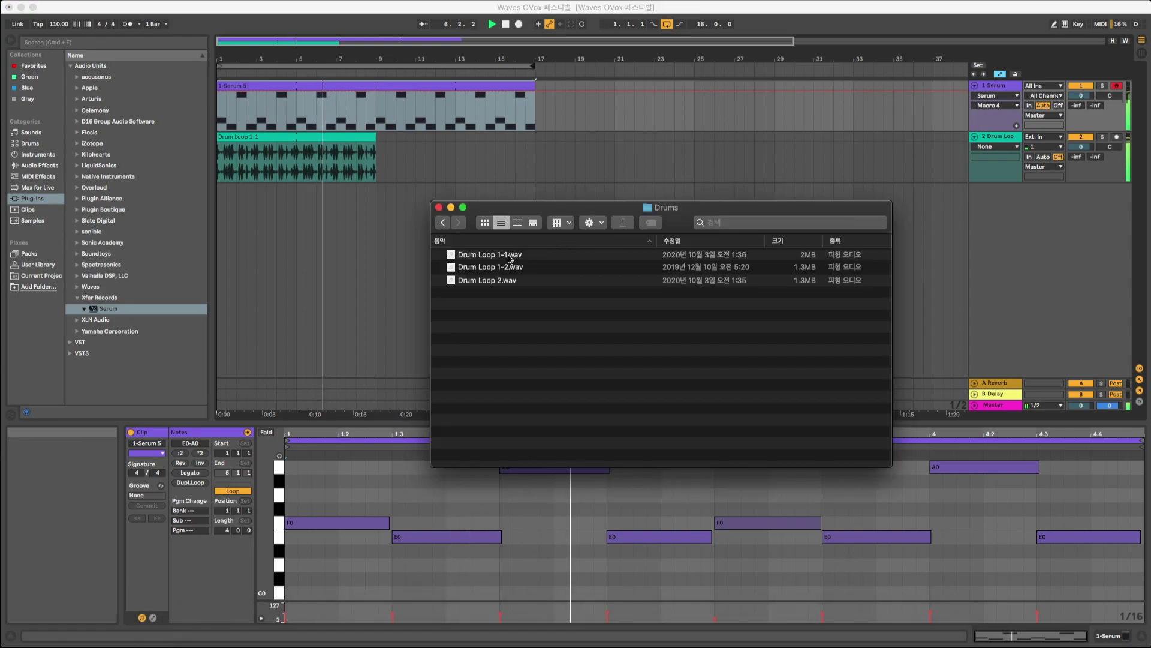
pyautogui.moveTo(494, 268); pyautogui.dragTo(534, 188)
pyautogui.click(407, 187)
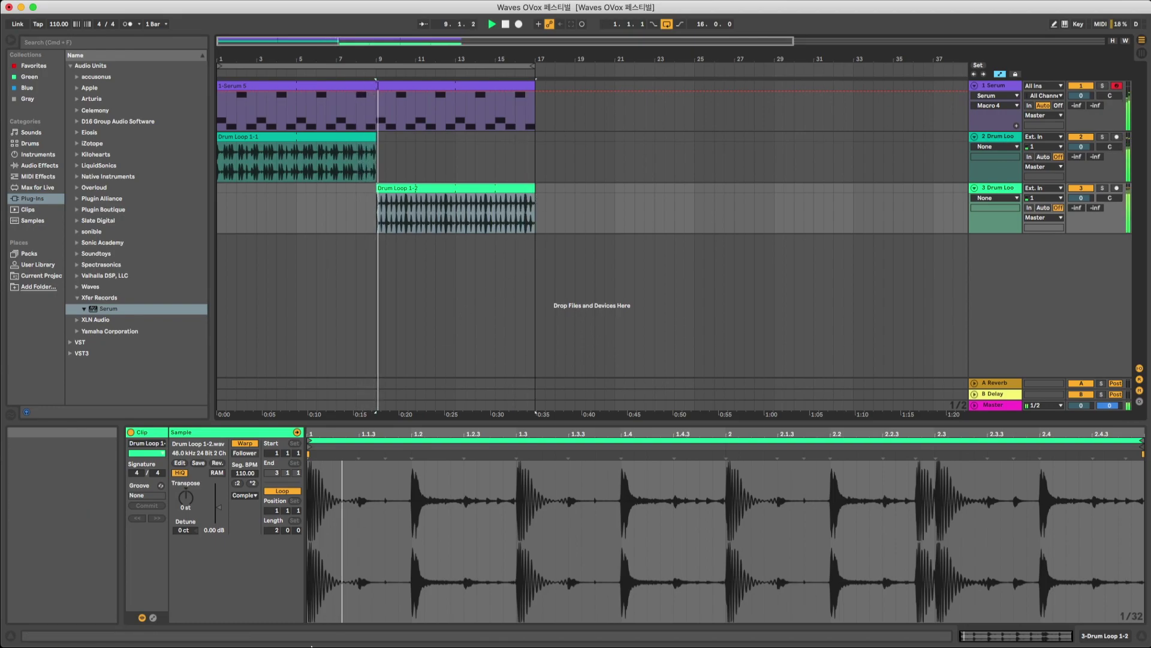
# Add Drum Loop 2.wav from the Drums folder on a new track at bar 9 and extend it to bar 17.
pyautogui.click(201, 626)
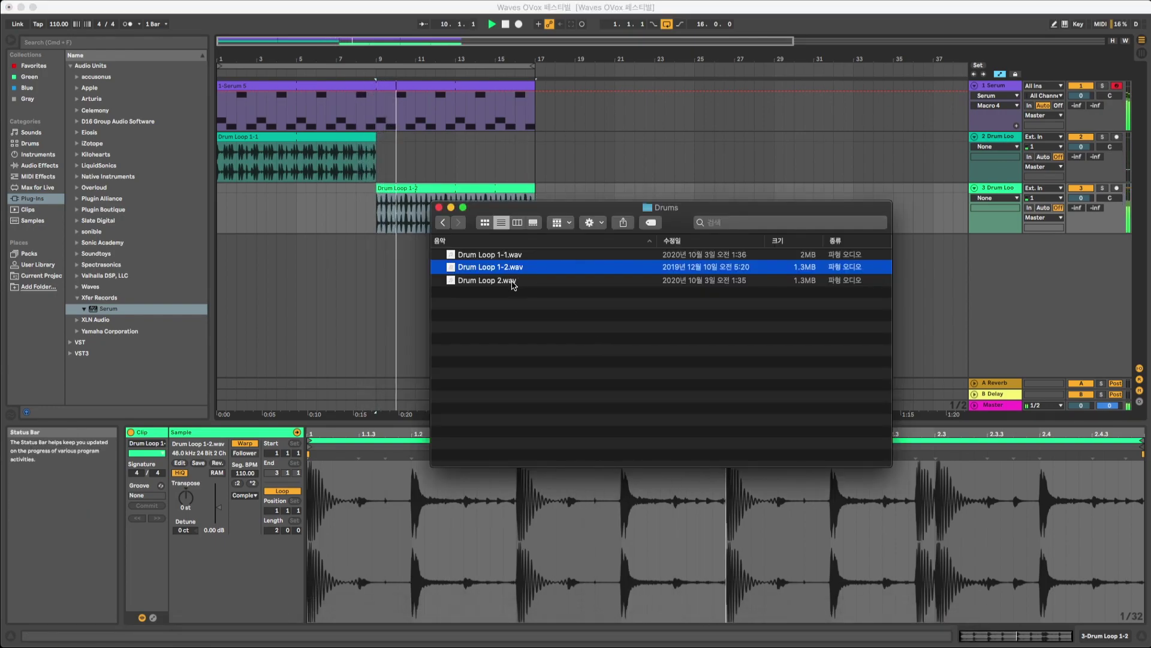
pyautogui.moveTo(511, 280); pyautogui.dragTo(381, 258)
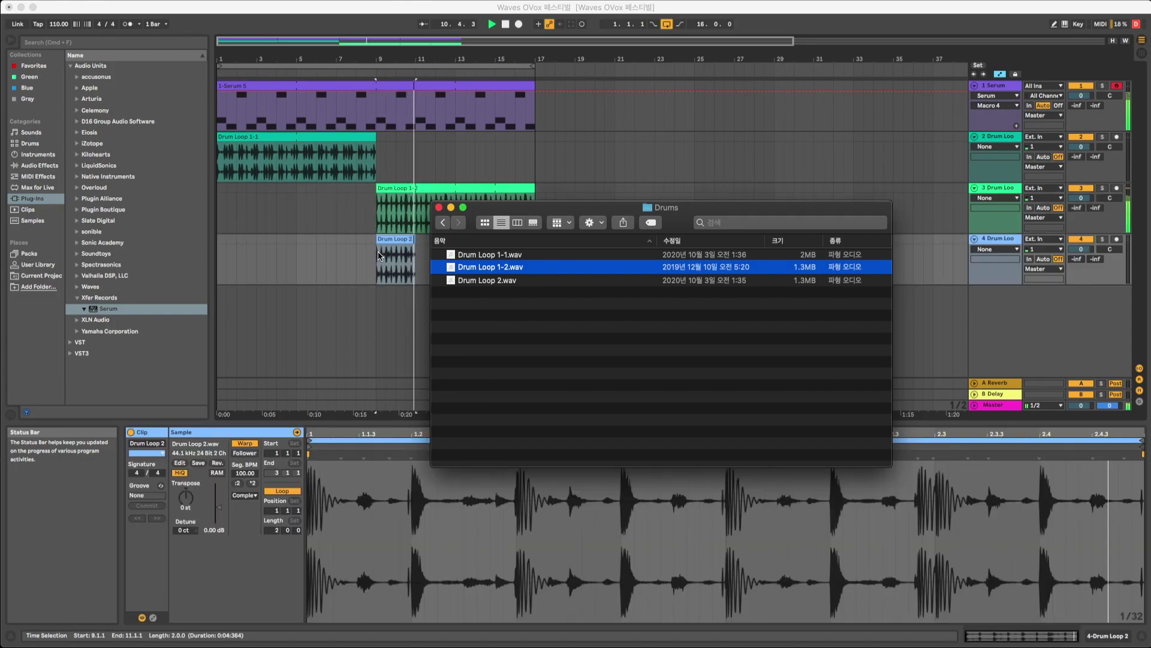
pyautogui.click(411, 239)
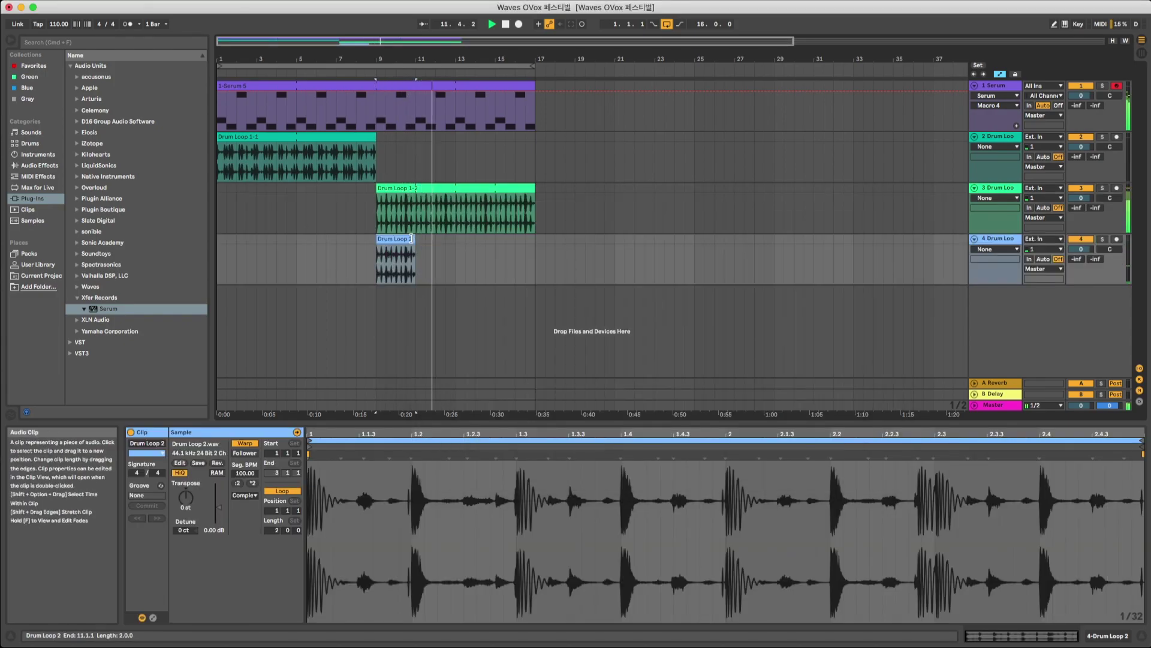
pyautogui.moveTo(411, 239); pyautogui.dragTo(535, 239)
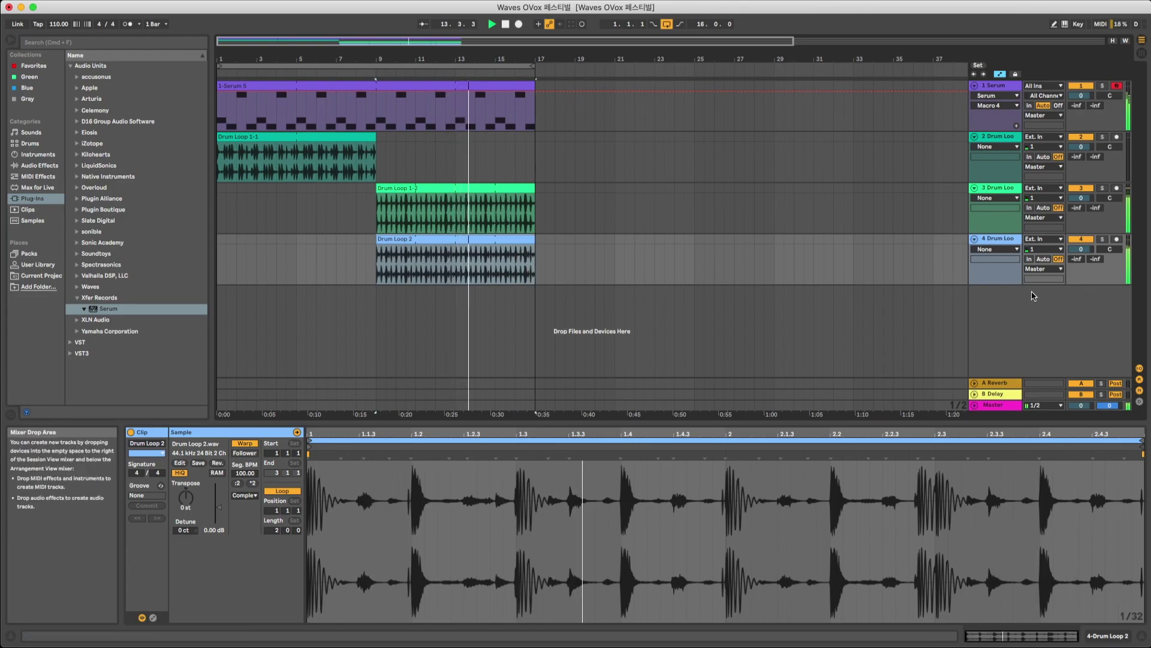
# Set the Drum Loop 2 track to -3.4 dB volume and 3R panning, and loop playback over bars 9 to 17.
pyautogui.moveTo(1086, 253); pyautogui.dragTo(1110, 247)
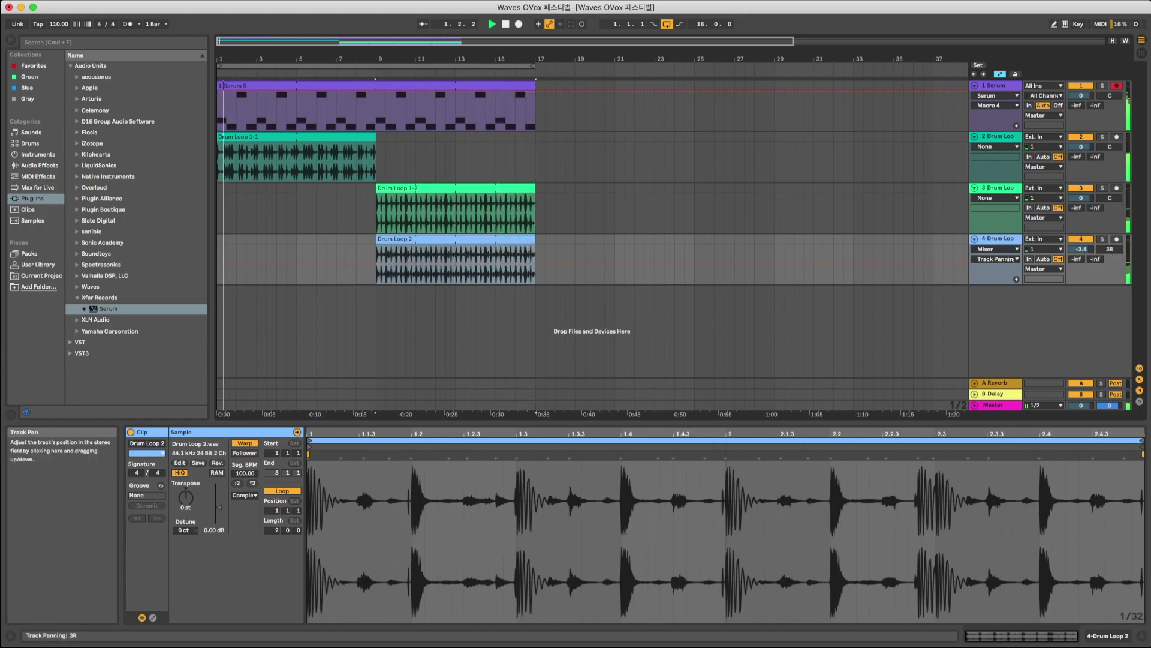
pyautogui.click(378, 217)
pyautogui.press('super+l')
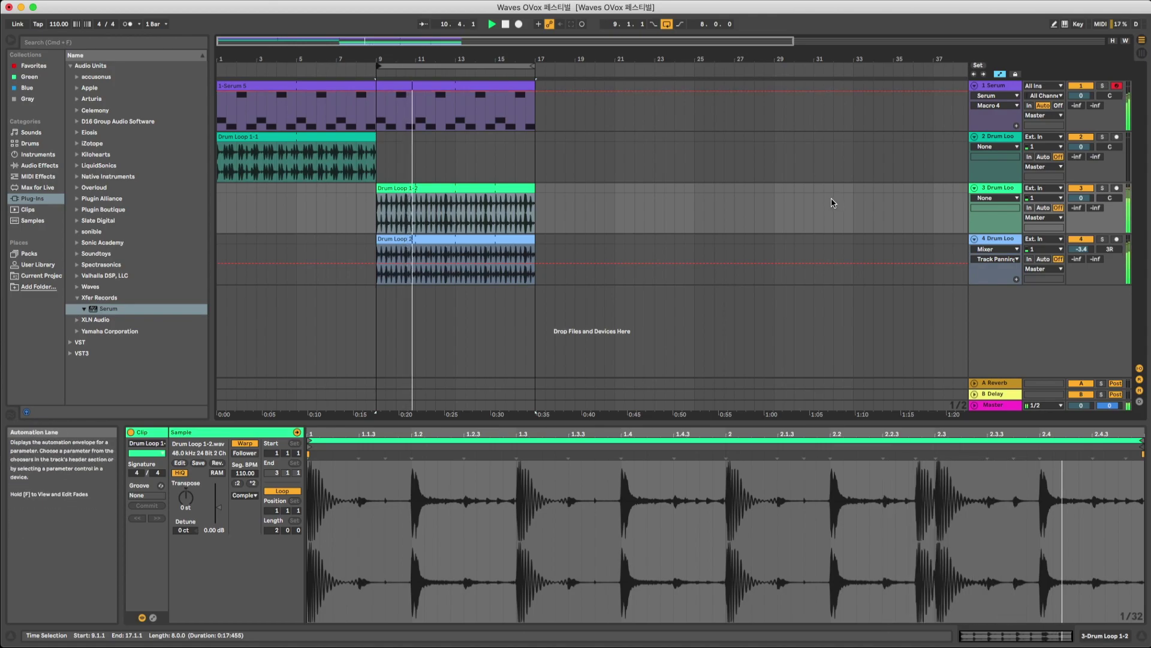
# Add the Waves OVox (s) plug-in to the Serum track.
pyautogui.click(993, 86)
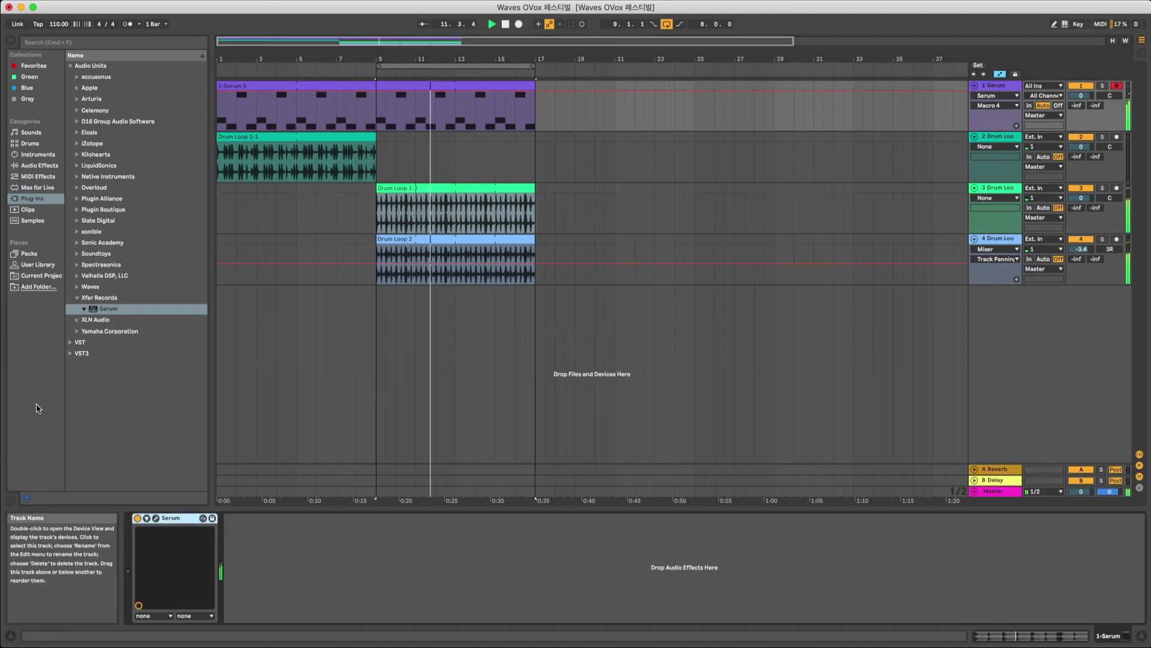
pyautogui.click(77, 288)
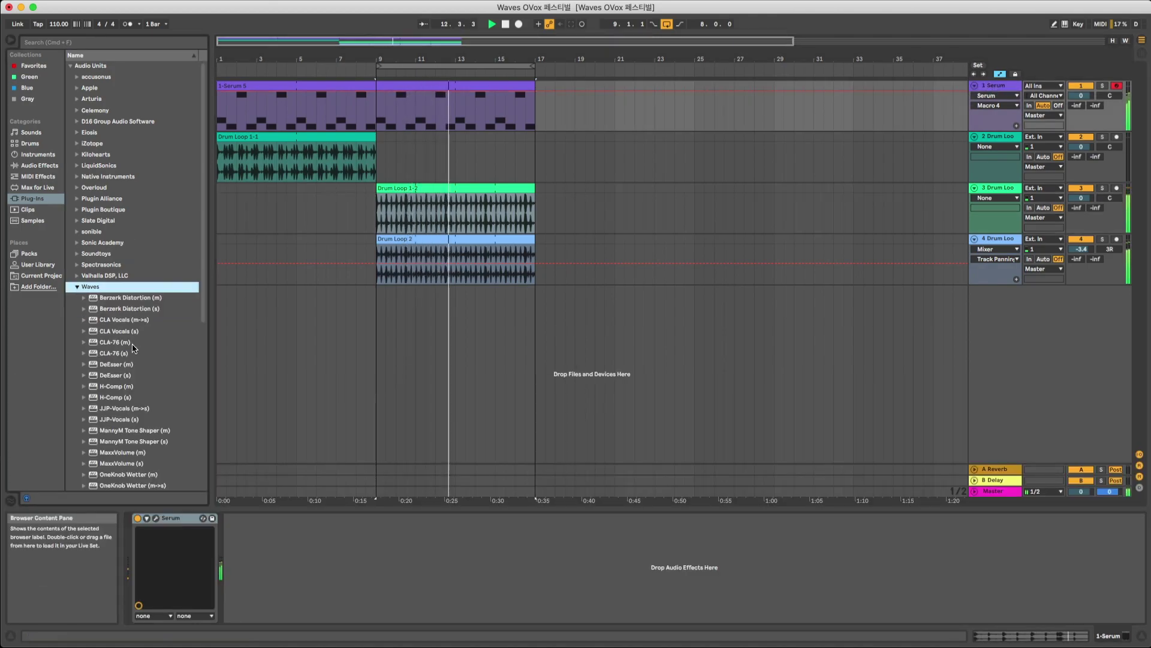
pyautogui.click(114, 386)
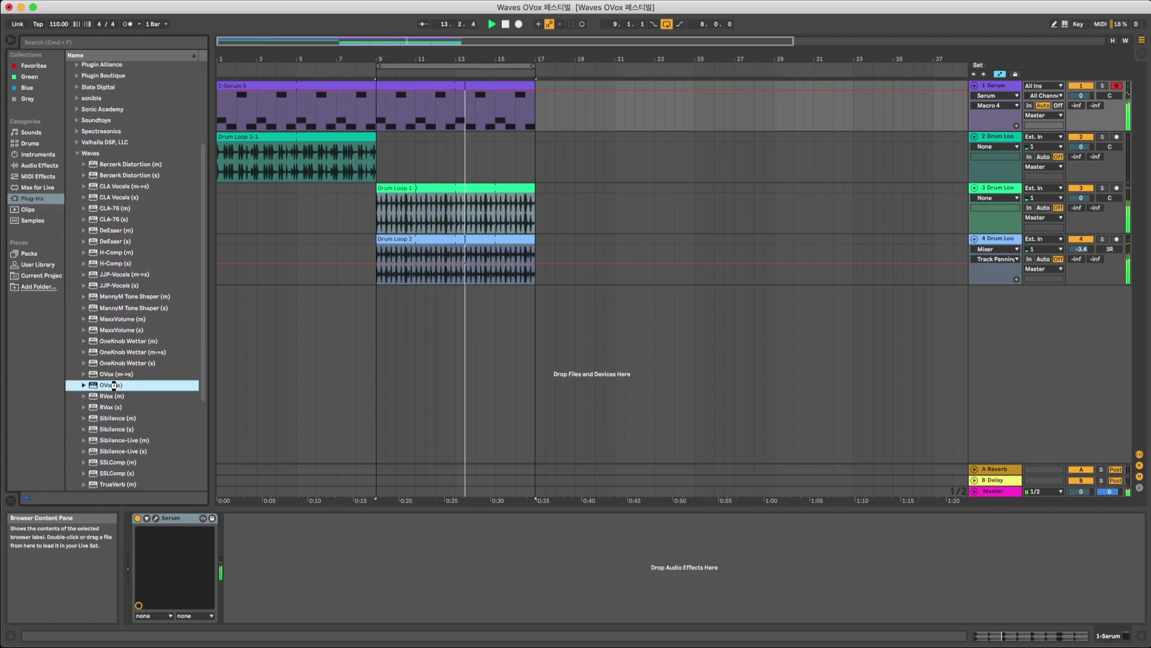
pyautogui.press('Return')
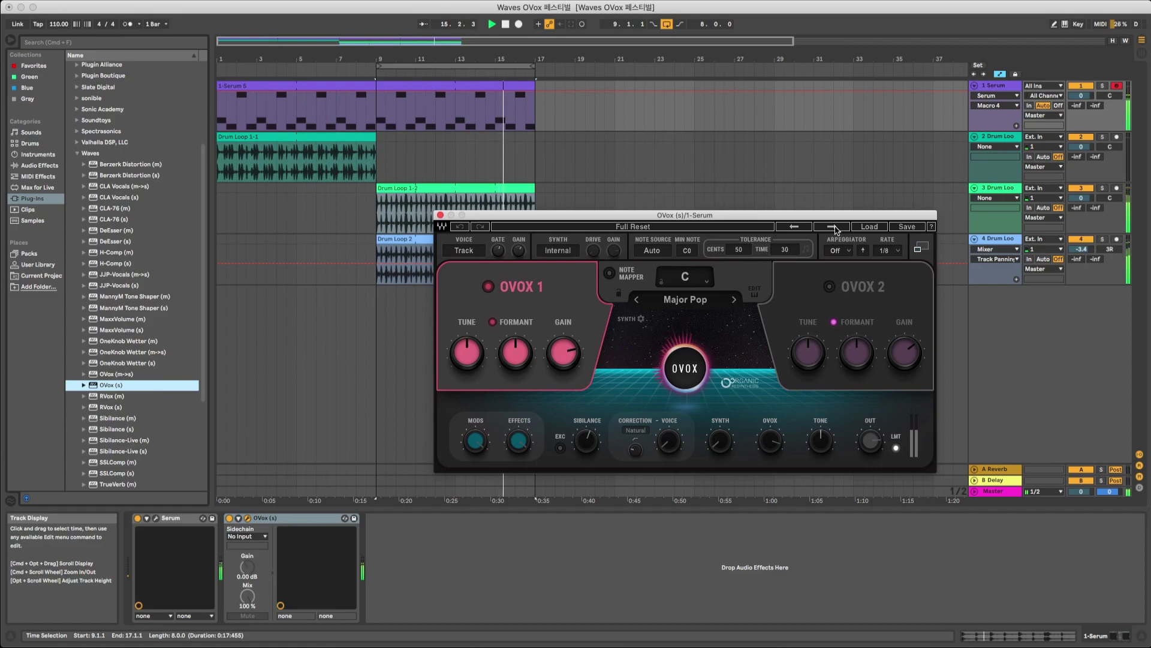
# Audition successive OVox presets, moving forward from Full Reset to Doing It Right.
pyautogui.click(833, 227)
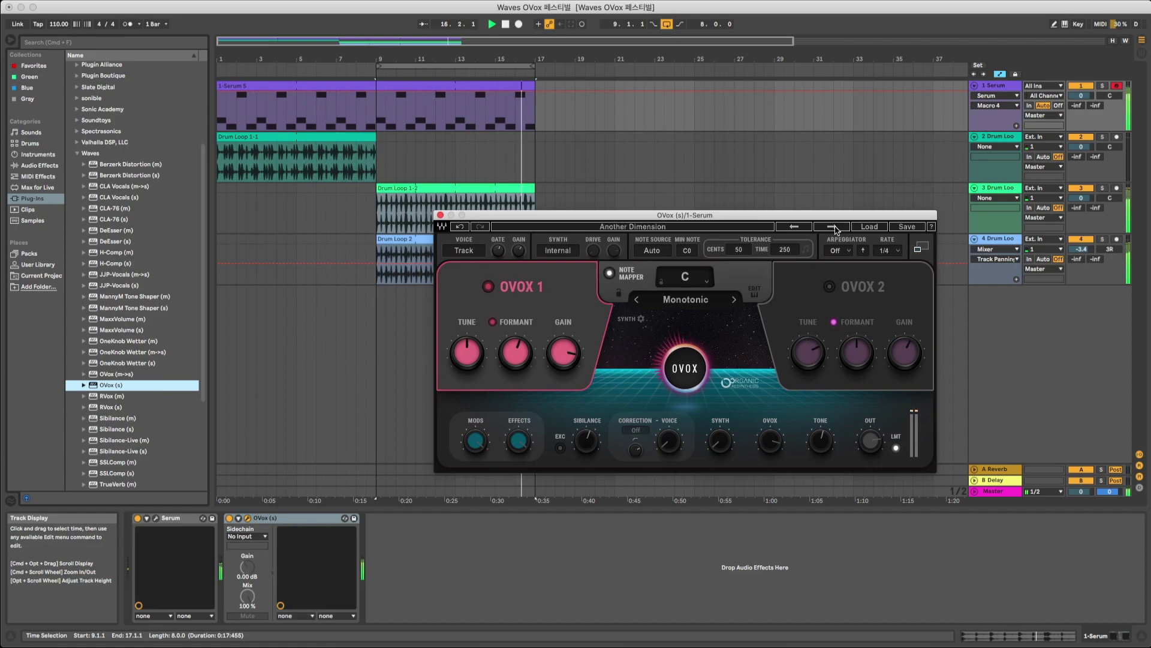
pyautogui.click(834, 227)
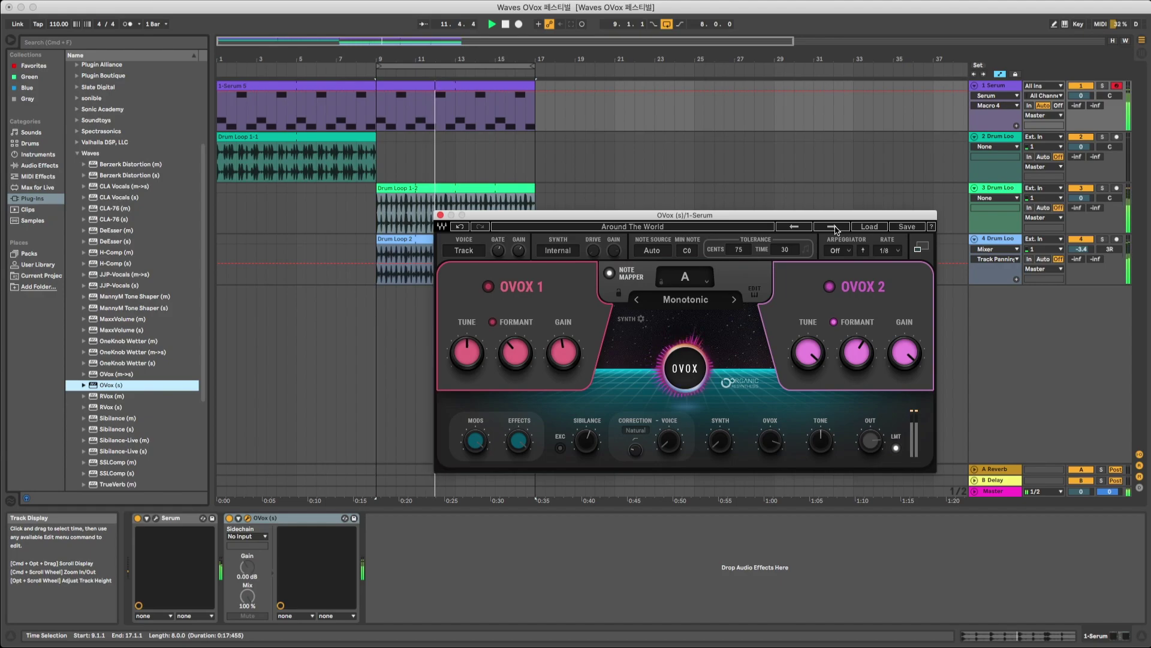
pyautogui.click(833, 228)
pyautogui.click(834, 227)
pyautogui.click(833, 228)
pyautogui.click(833, 228)
pyautogui.click(833, 228)
pyautogui.click(833, 227)
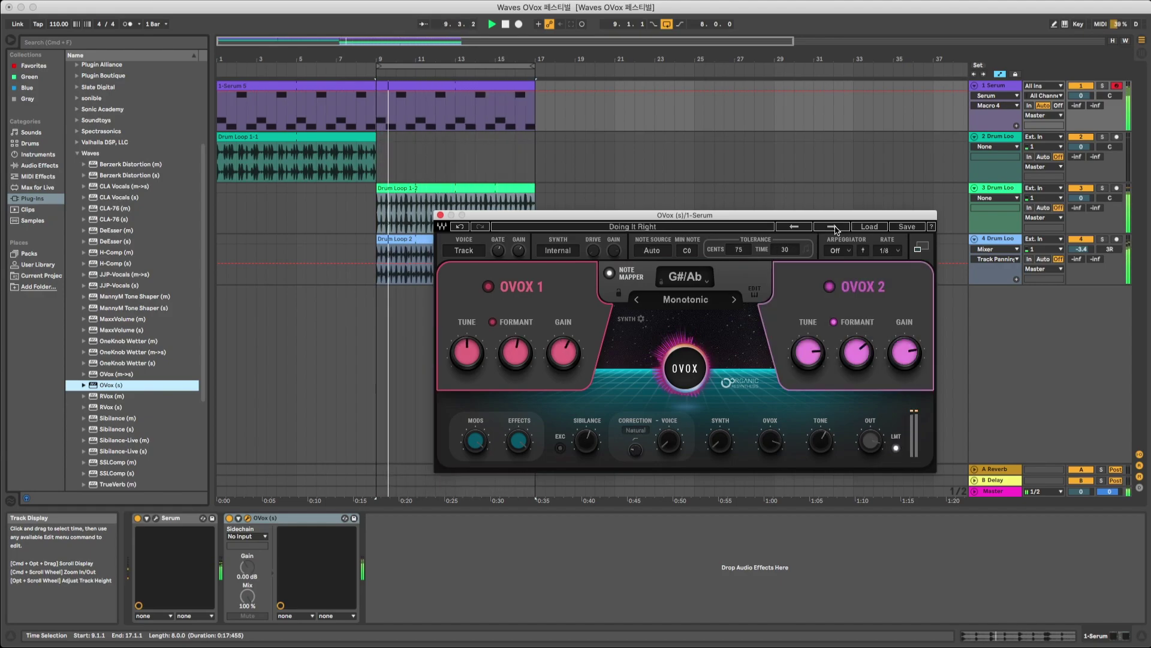
# Audition further OVox presets in forward order and settle on Lets Groove Tonight for the Serum track.
pyautogui.click(834, 228)
pyautogui.click(833, 227)
pyautogui.click(833, 227)
pyautogui.click(833, 227)
pyautogui.click(834, 227)
pyautogui.click(834, 227)
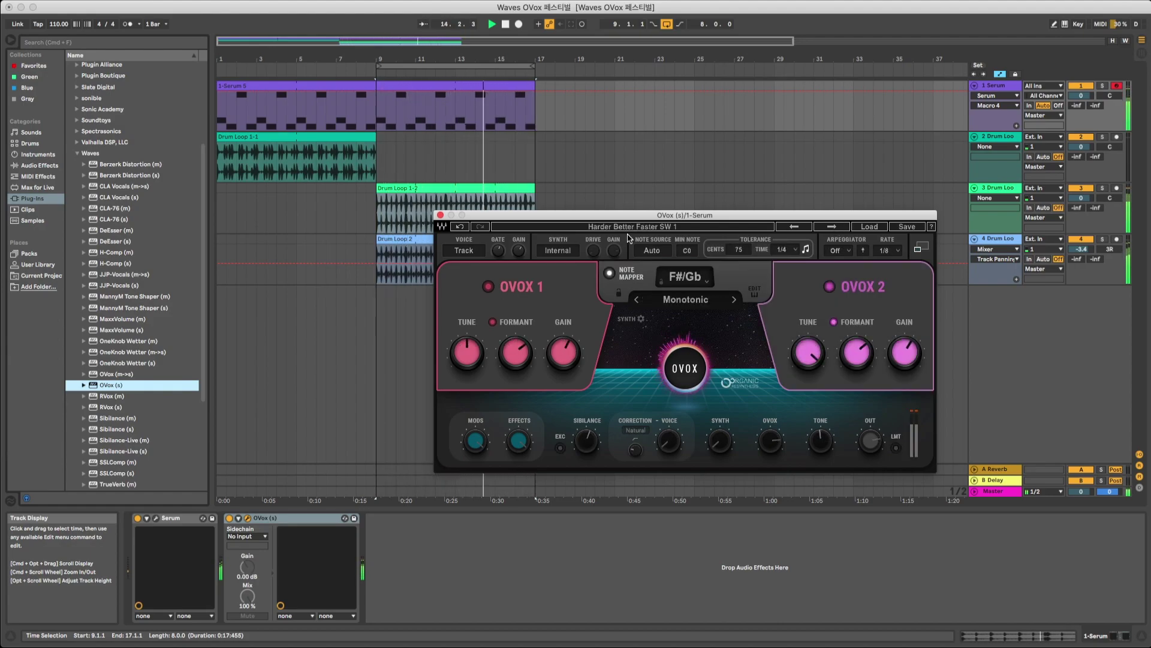
pyautogui.click(838, 228)
pyautogui.click(839, 228)
pyautogui.click(837, 228)
pyautogui.click(831, 229)
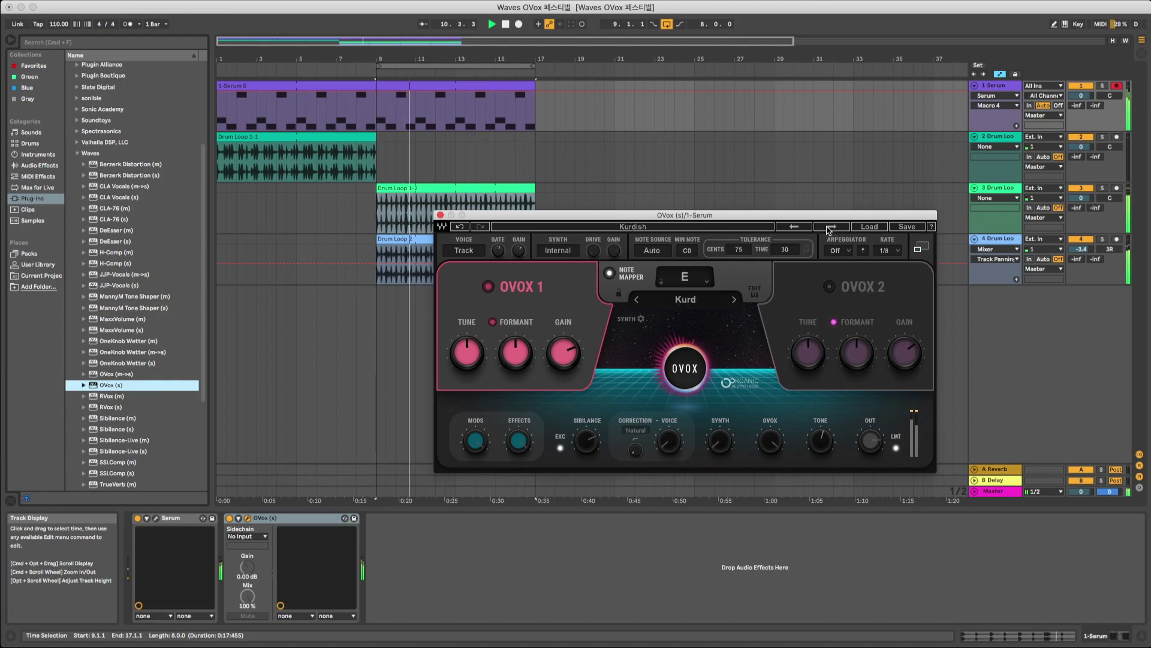
pyautogui.click(830, 229)
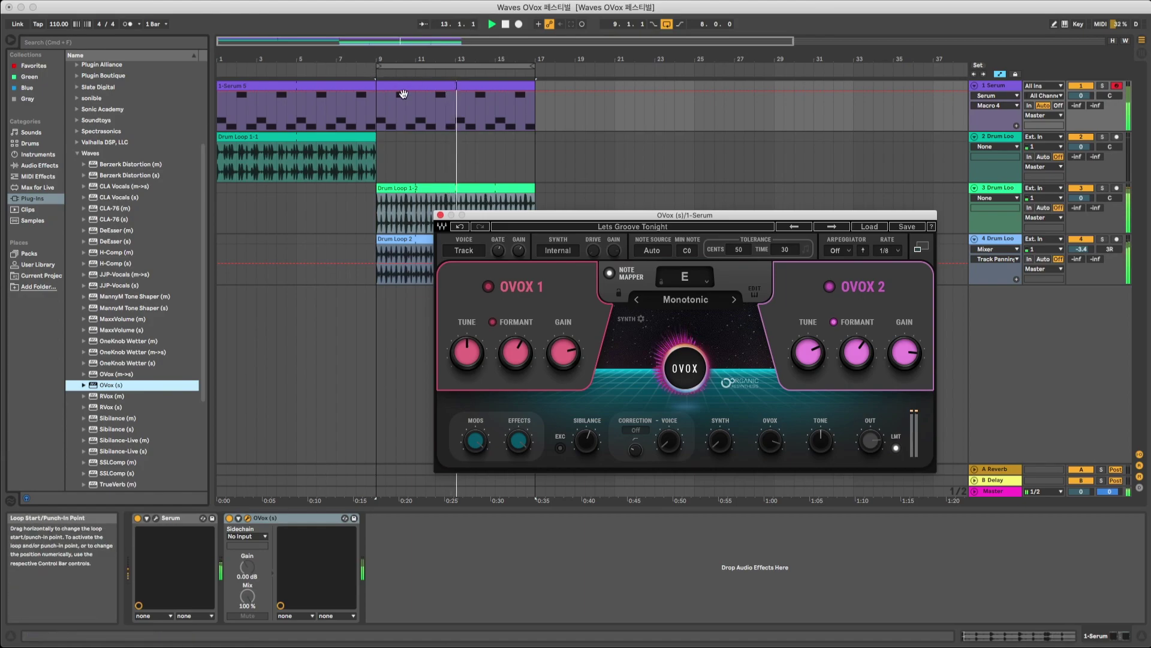
# Play the arrangement with the loop widened to bars 1 to 17, and return the loop to bars 9 to 17.
pyautogui.moveTo(379, 66); pyautogui.dragTo(218, 67)
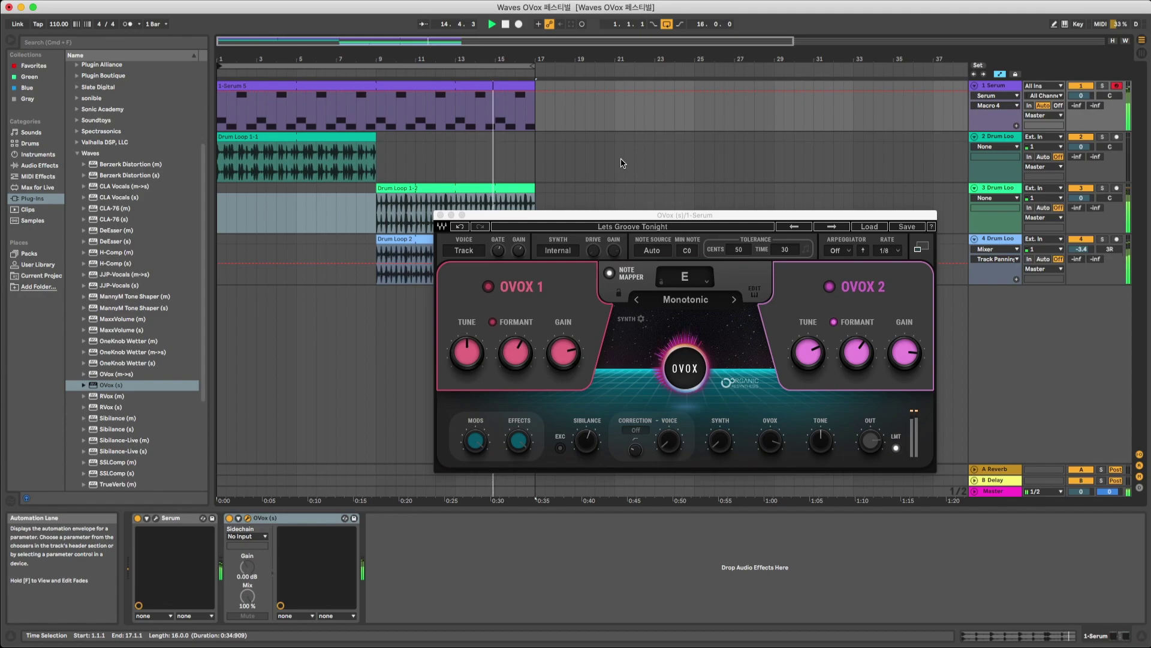
pyautogui.press('space')
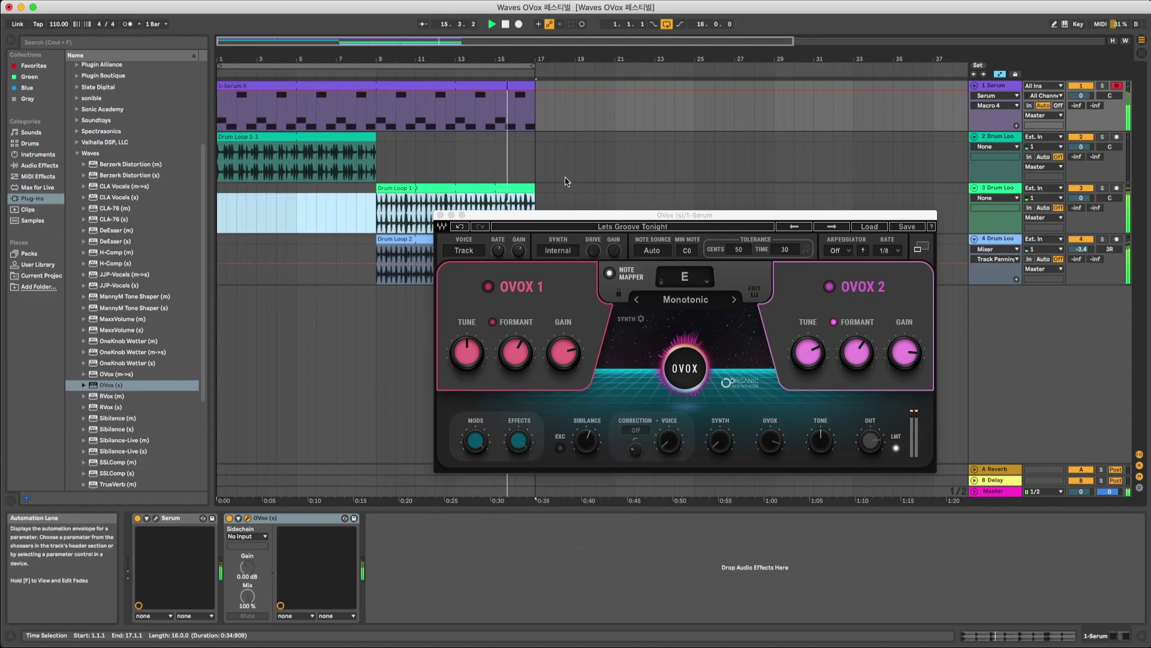
pyautogui.moveTo(218, 72); pyautogui.dragTo(376, 73)
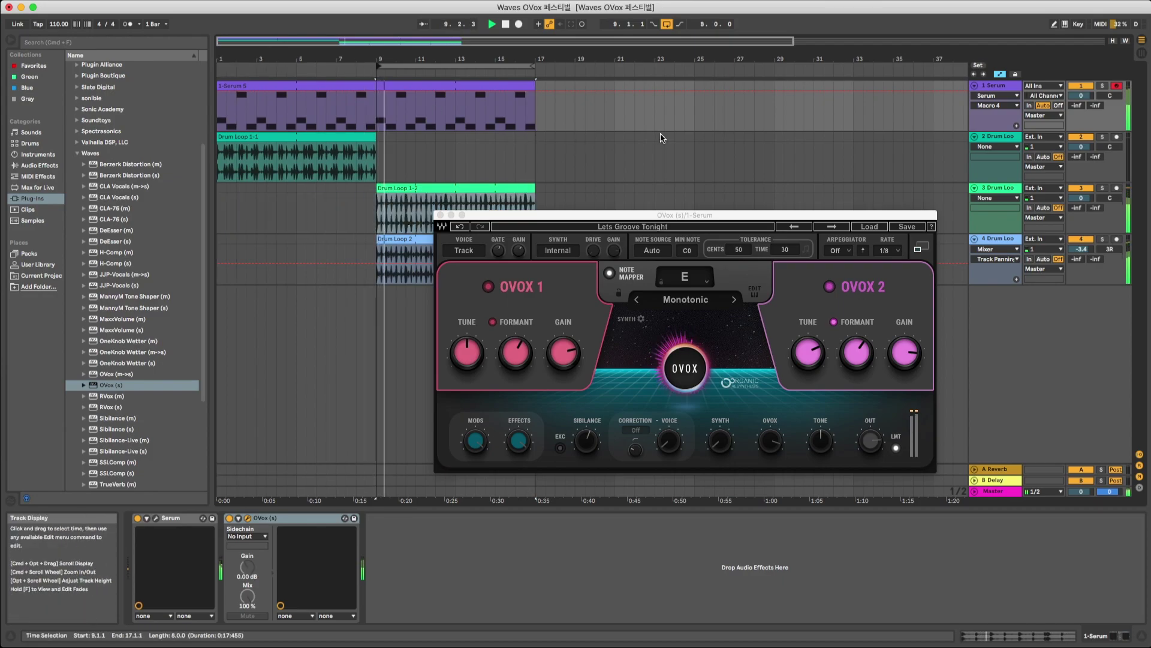